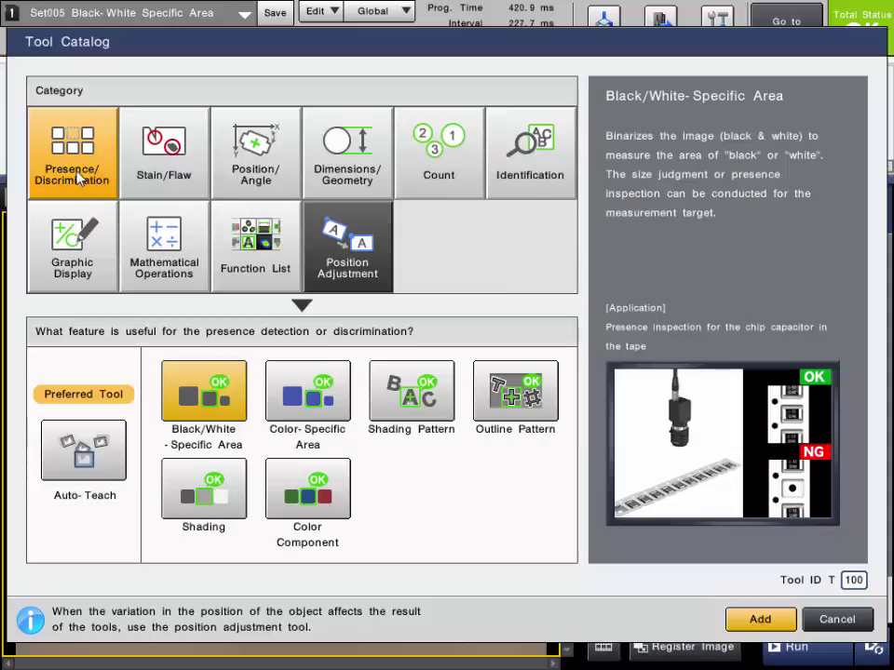
- Add the Black/White-Specific Area tool from Presence/Discrimination to the setting as T100
left_click(229, 247)
left_click(295, 418)
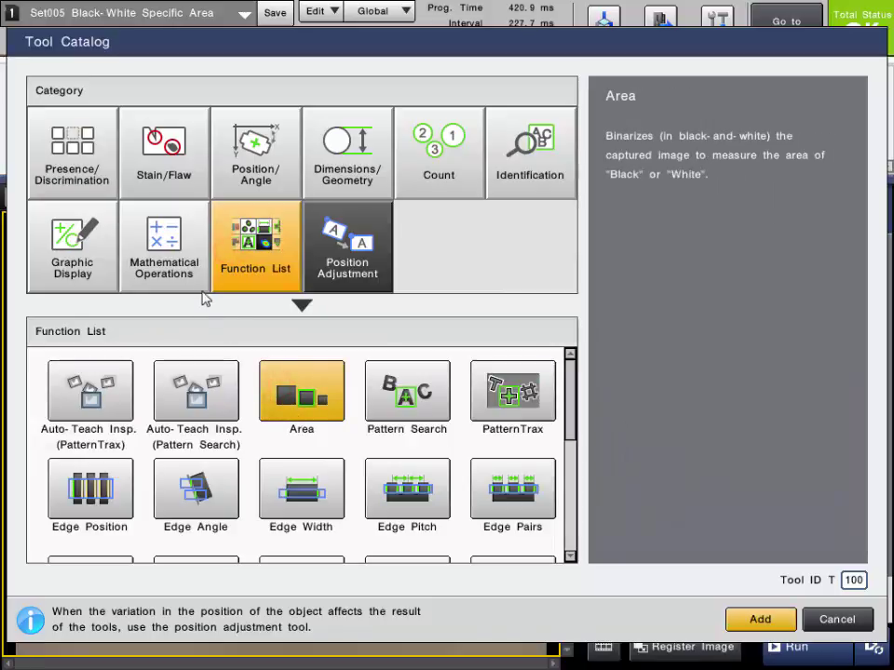
left_click(98, 151)
left_click(200, 387)
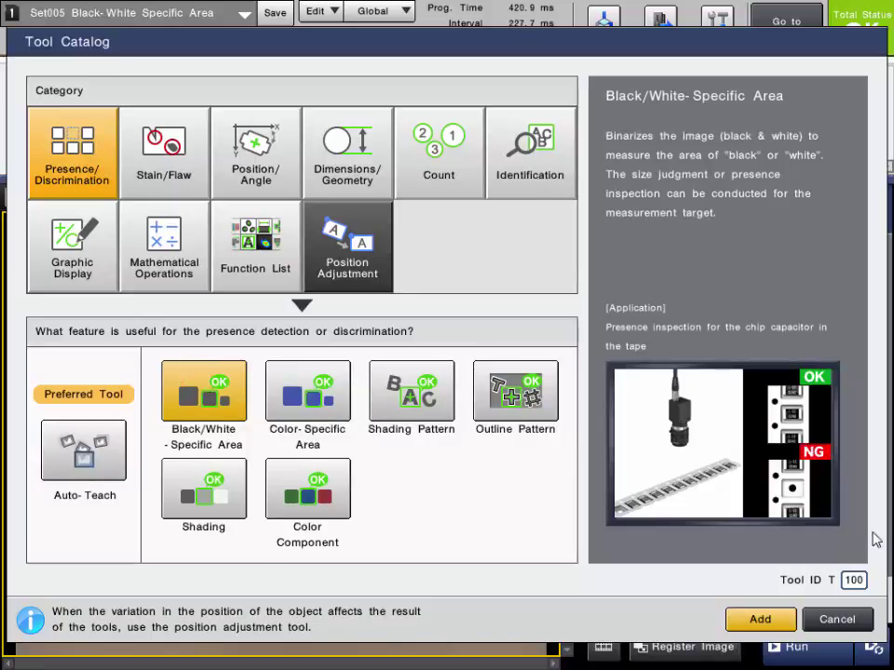
left_click(761, 621)
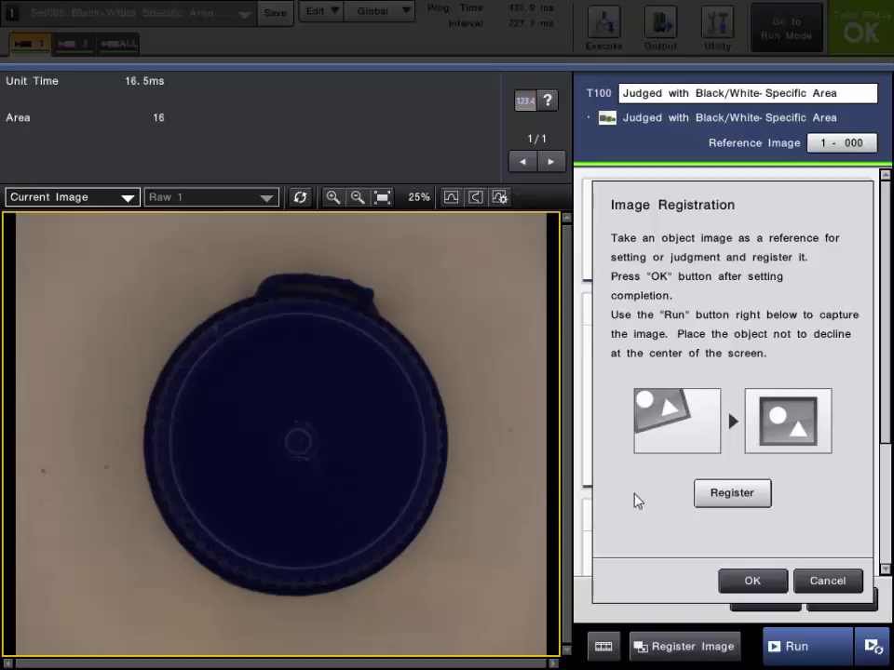
- Register the dark blue cap camera image as T100's reference image
left_click(719, 501)
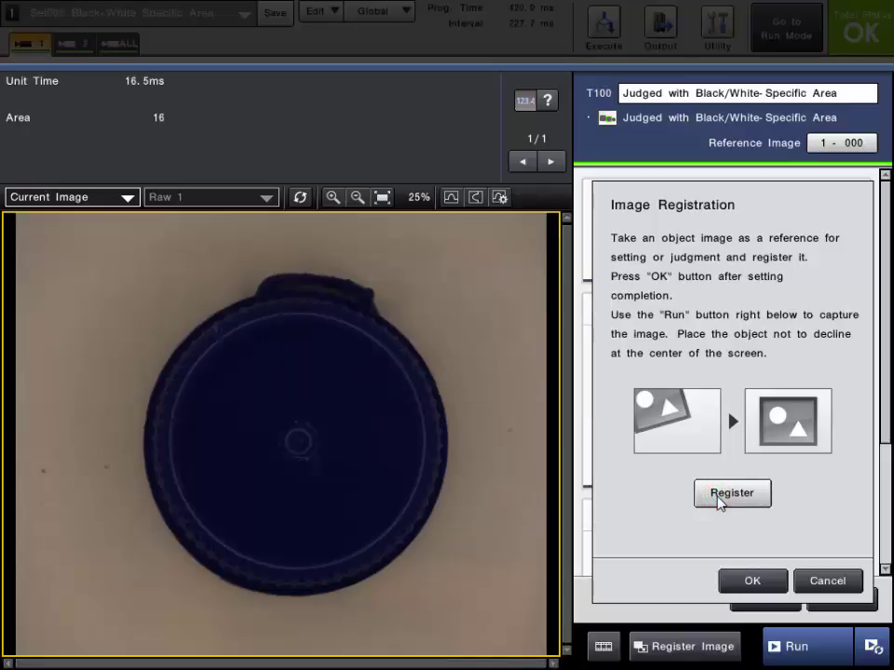
left_click(748, 582)
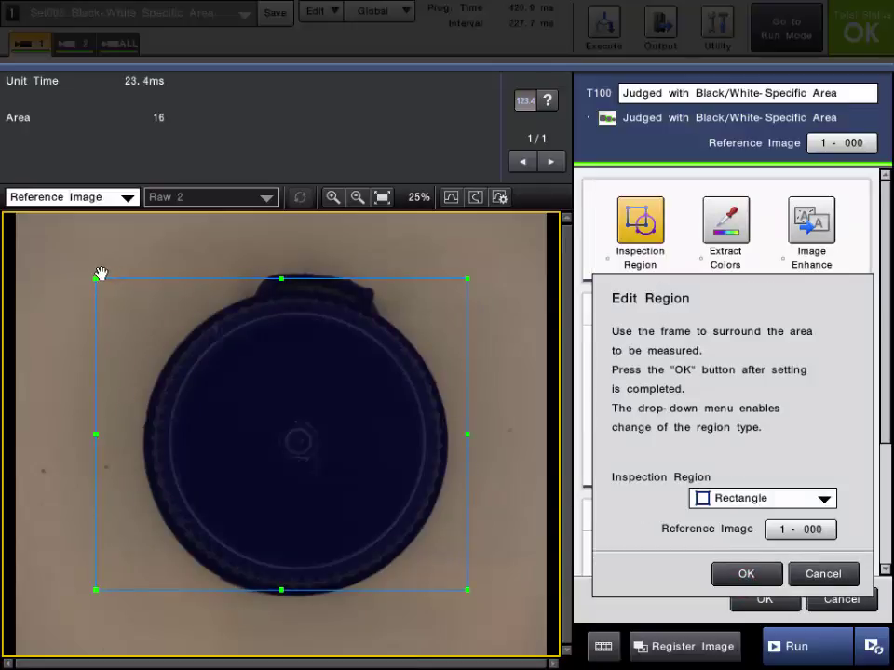
- Stretch the Rectangle inspection region's corners to the image edges around the cap
left_click_drag(95, 278, 57, 232)
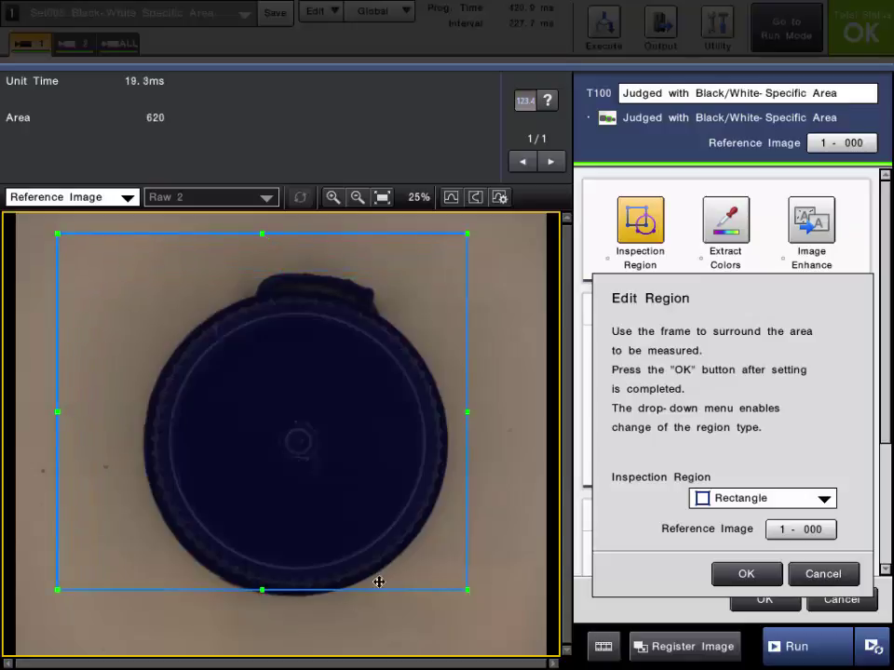
left_click_drag(466, 594, 526, 643)
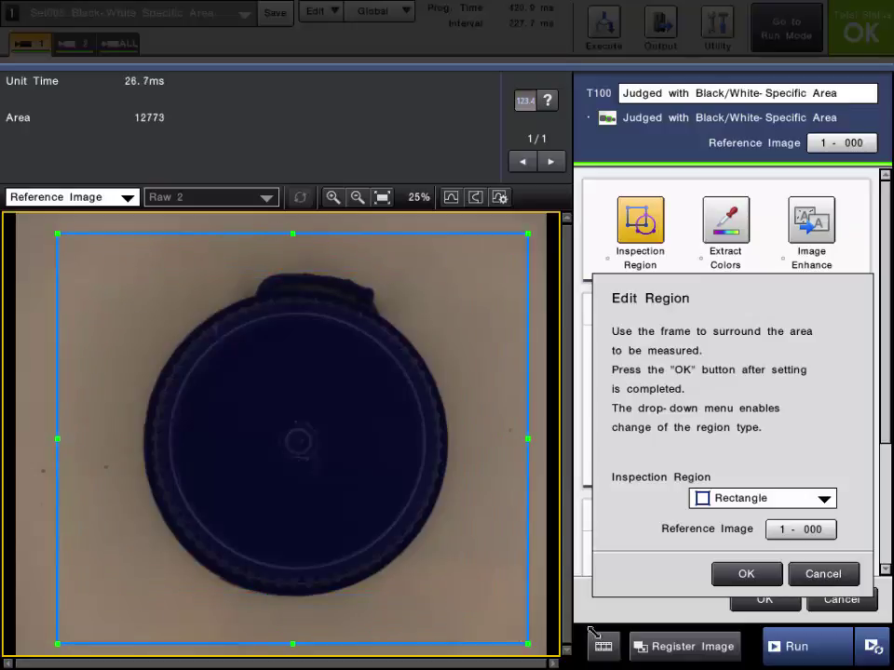
left_click(761, 499)
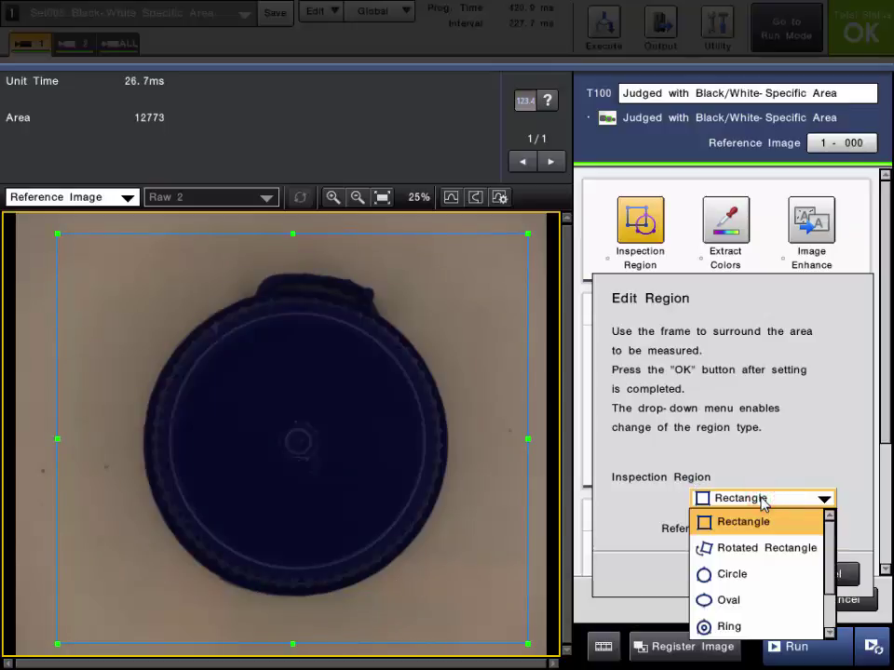
left_click_drag(829, 538, 834, 596)
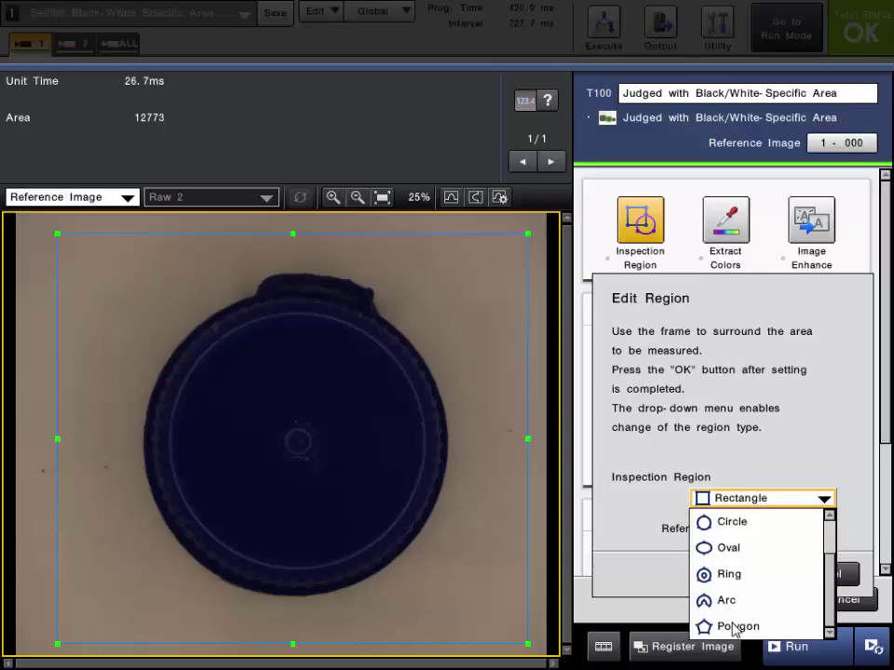
left_click(827, 463)
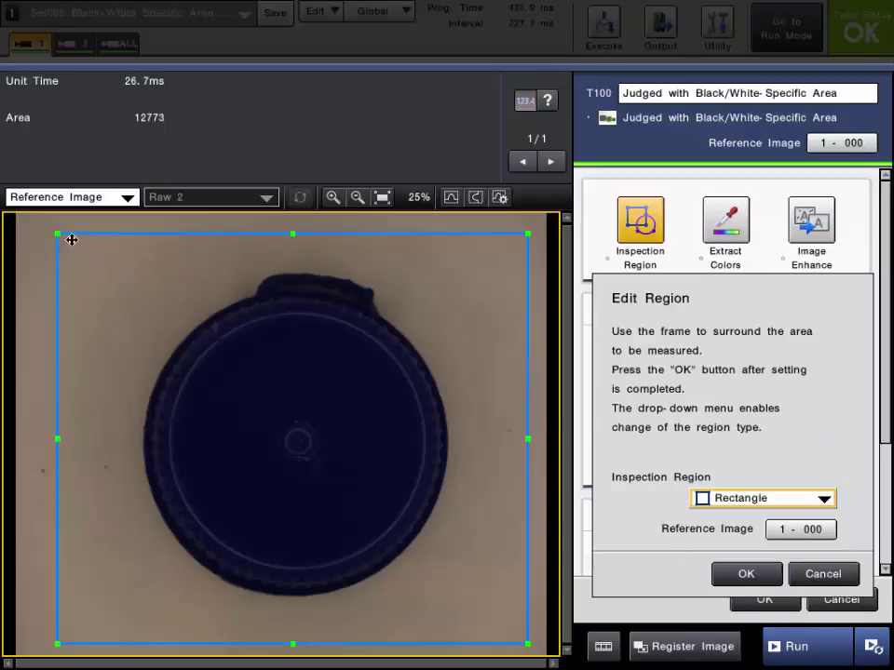
left_click_drag(70, 239, 56, 231)
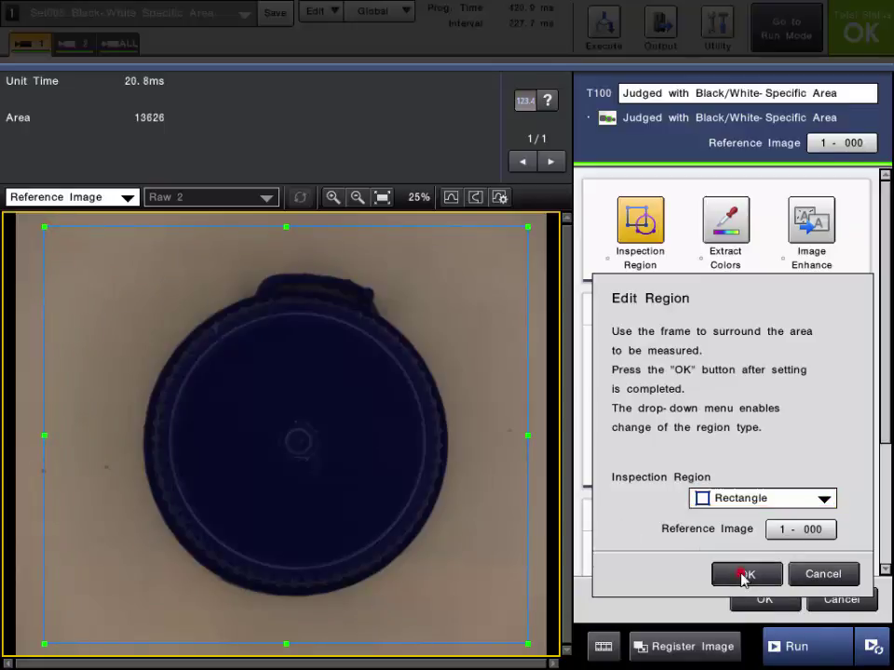
left_click(745, 574)
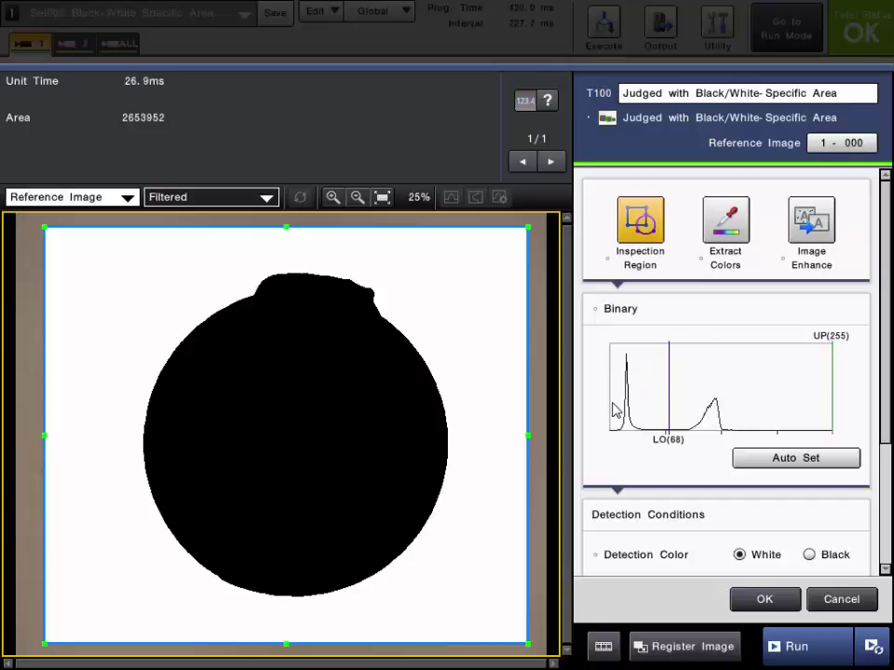
- Select the inspection region in the image view
left_click(512, 410)
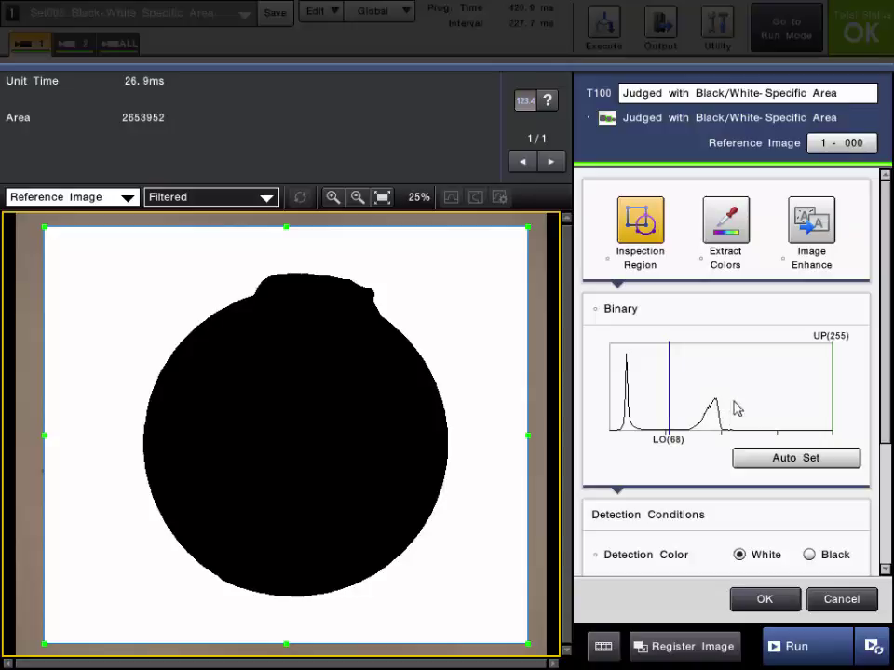
- Open Extract Colors and close it without changing anything
left_click(722, 229)
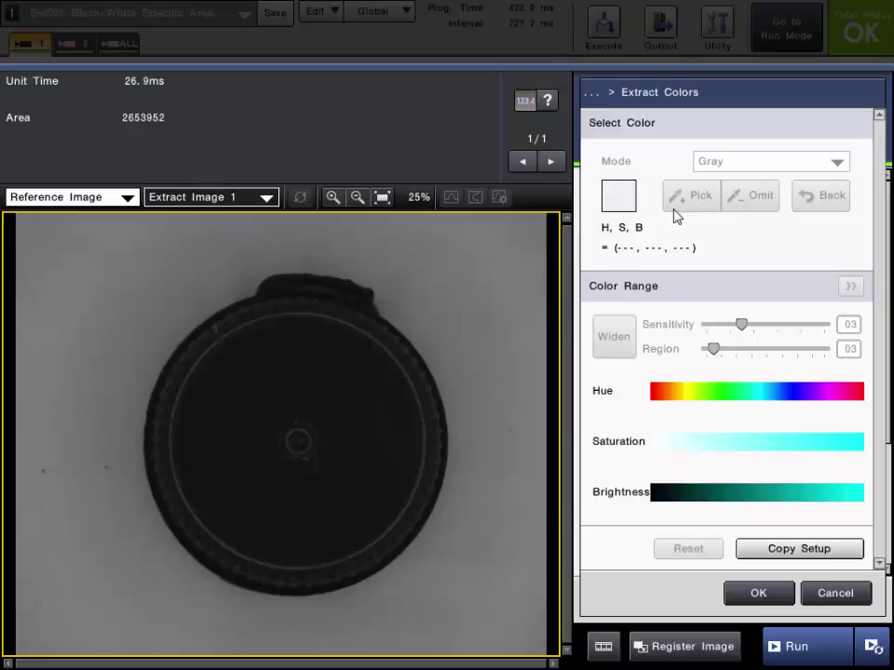
left_click(738, 592)
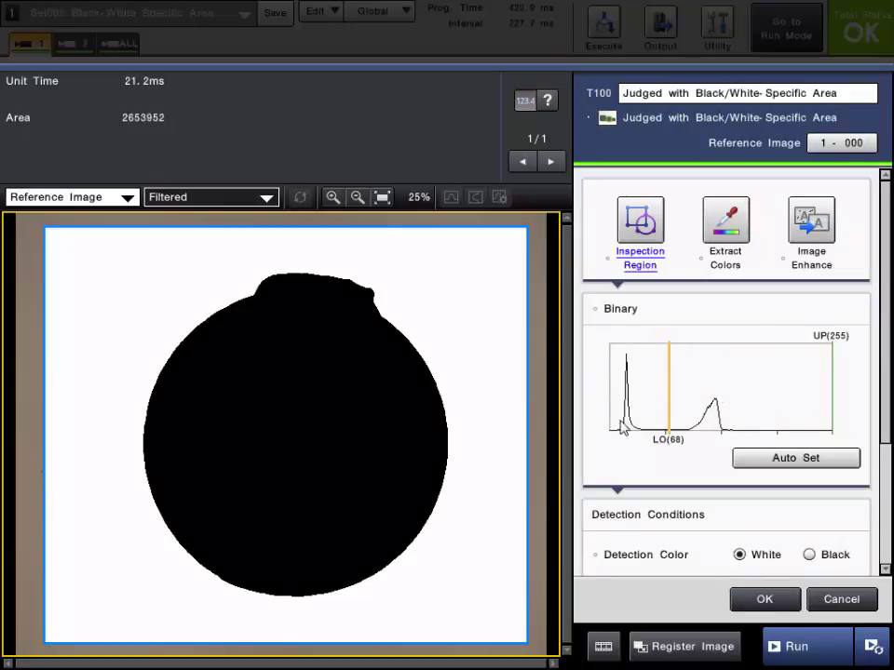
- Drag the histogram threshold lines to a 9–31 binary range to catch the dark cap
left_click(667, 397)
left_click_drag(668, 396, 685, 397)
left_click(766, 459)
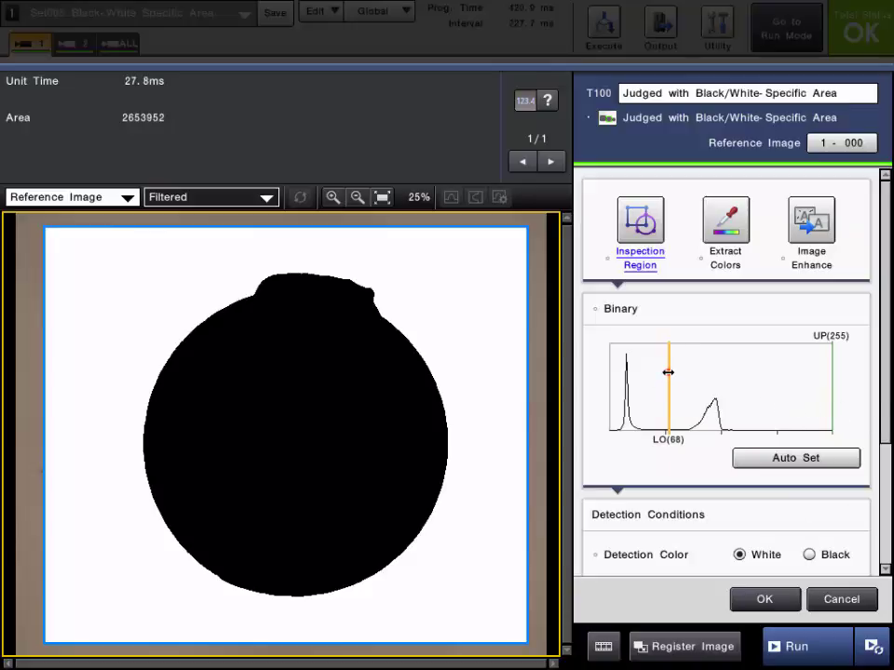
left_click_drag(667, 371, 618, 375)
left_click(829, 381)
left_click_drag(829, 381, 637, 379)
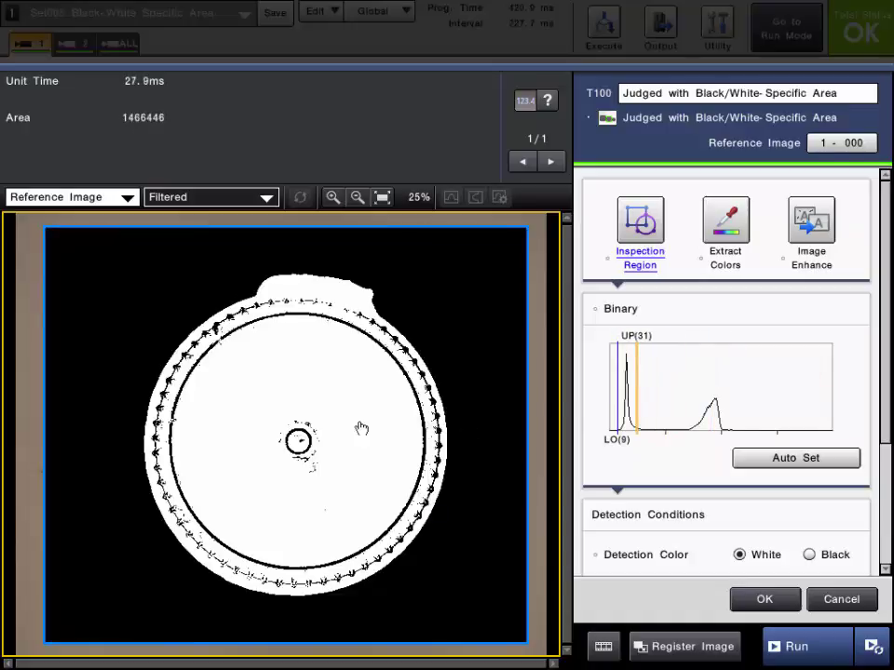
- Cycle the image view through Raw 1, Raw 2, Filtered and back to Raw
left_click(240, 203)
left_click(236, 197)
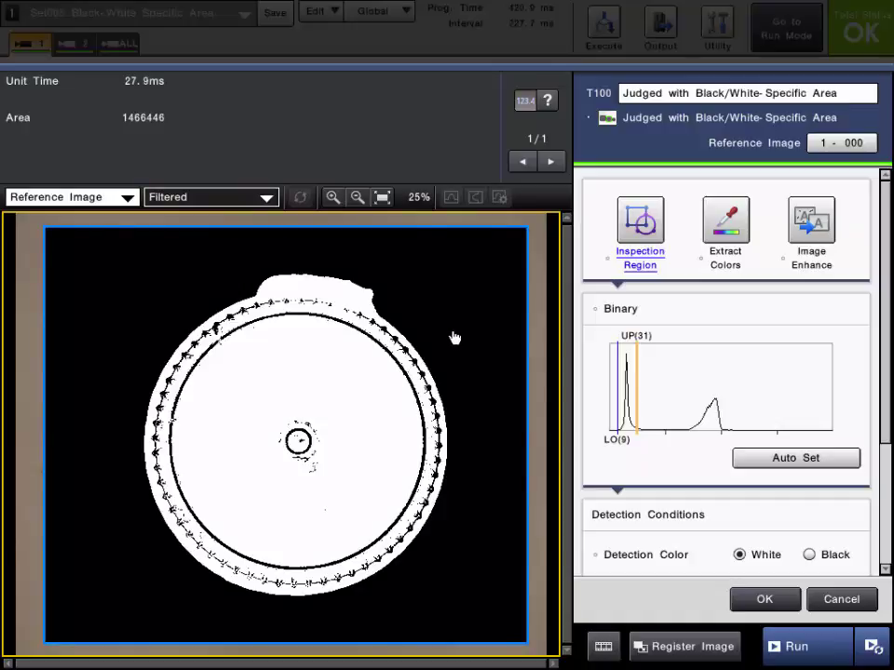
left_click(223, 200)
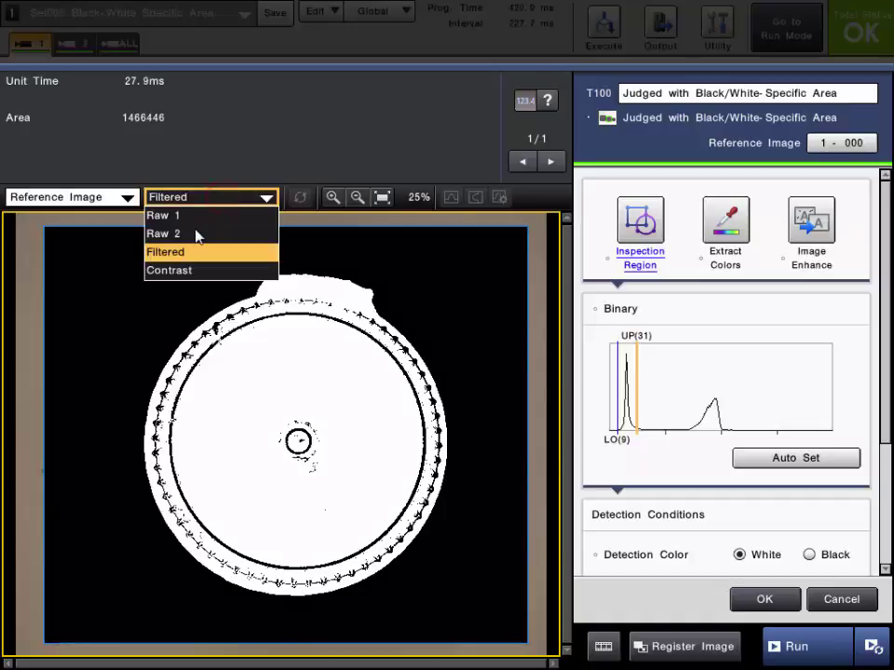
left_click(195, 217)
left_click(200, 197)
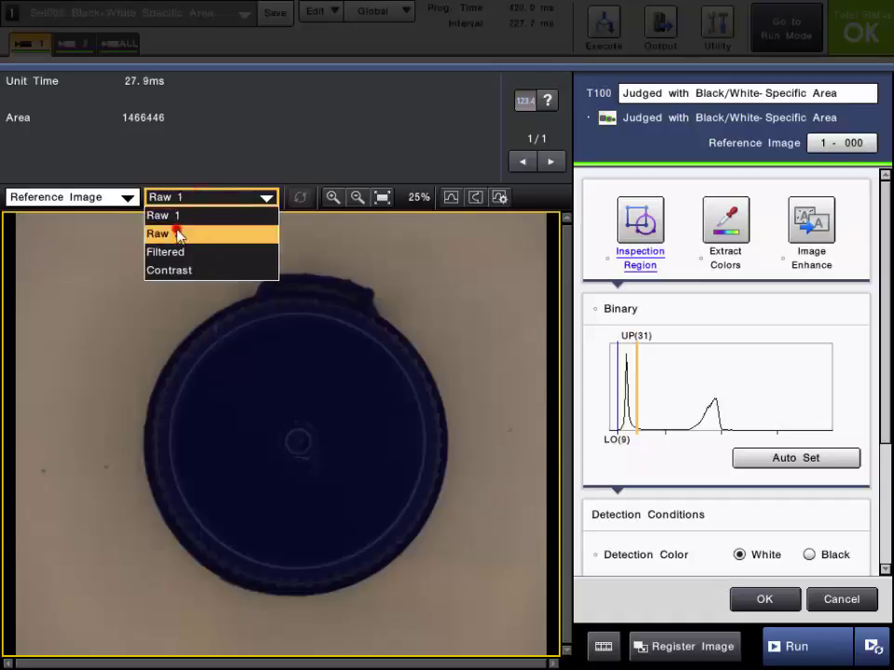
left_click(177, 233)
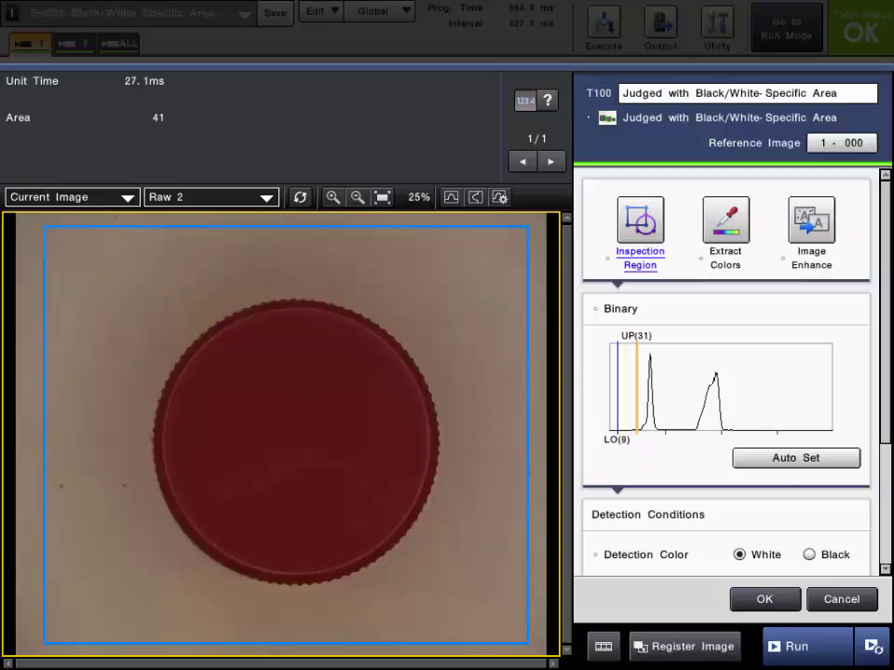
left_click(215, 198)
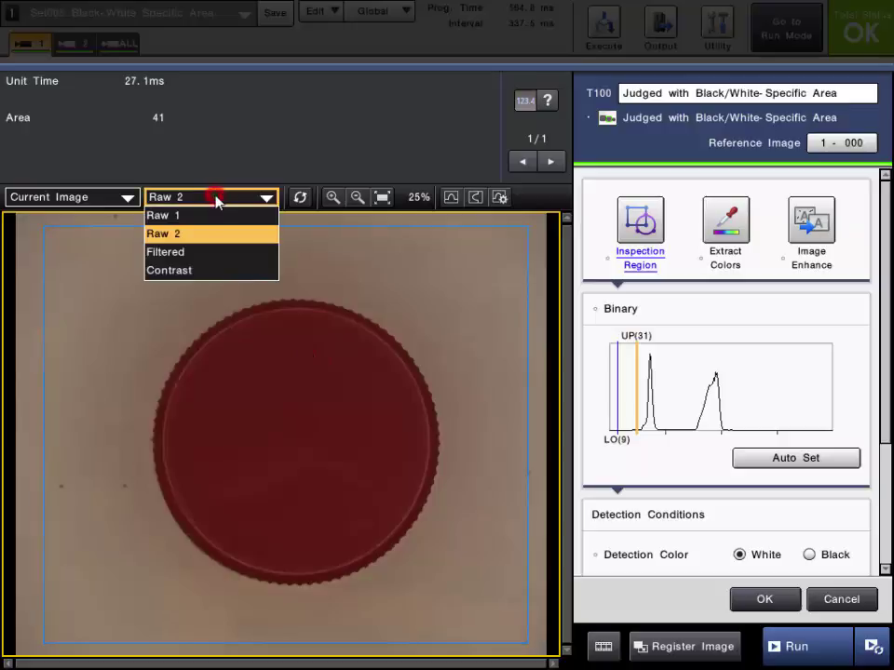
left_click(169, 253)
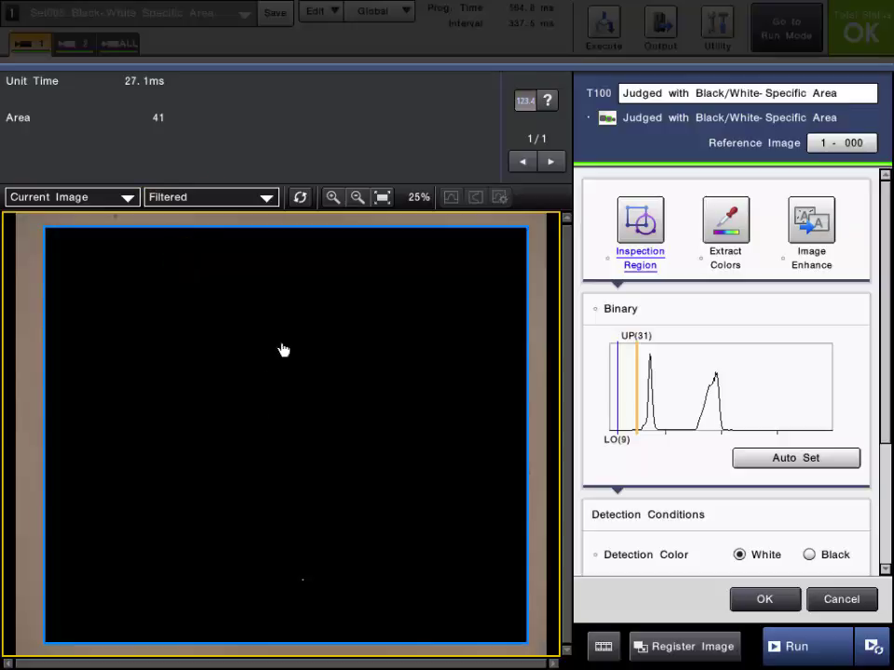
left_click(249, 197)
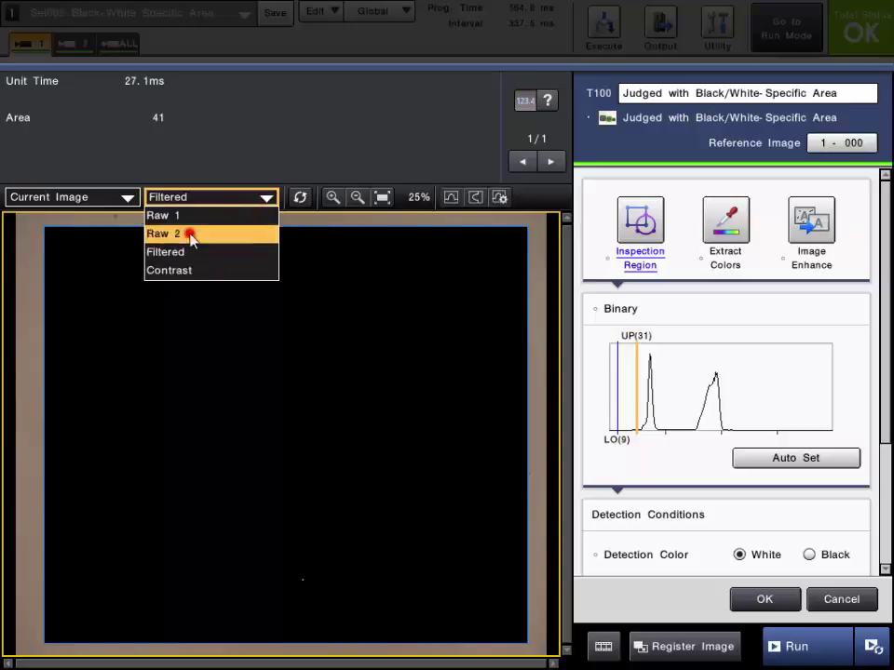
left_click(190, 234)
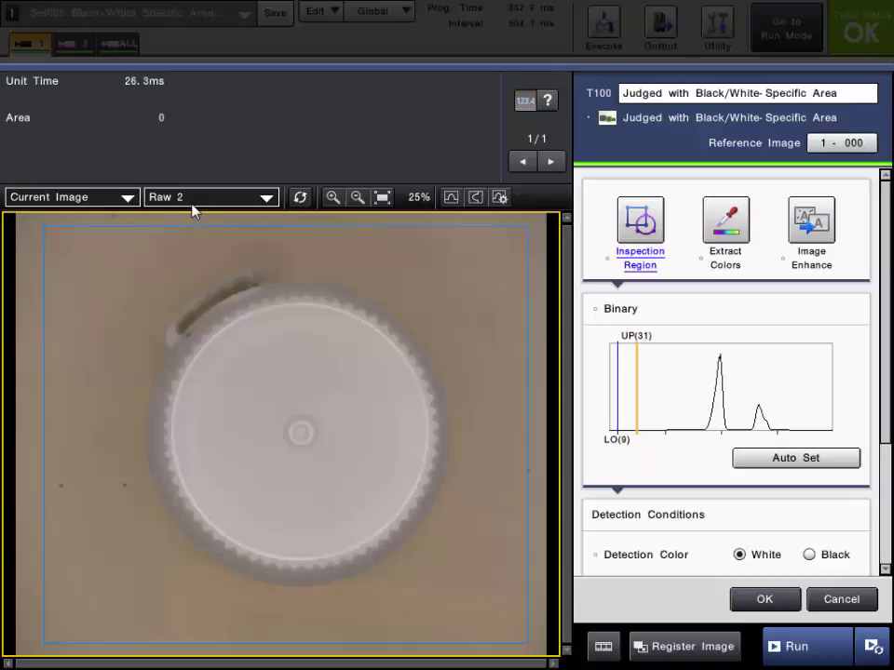
- Compare the Filtered, Raw and Contrast views, ending on the Filtered image
left_click(192, 201)
left_click(195, 252)
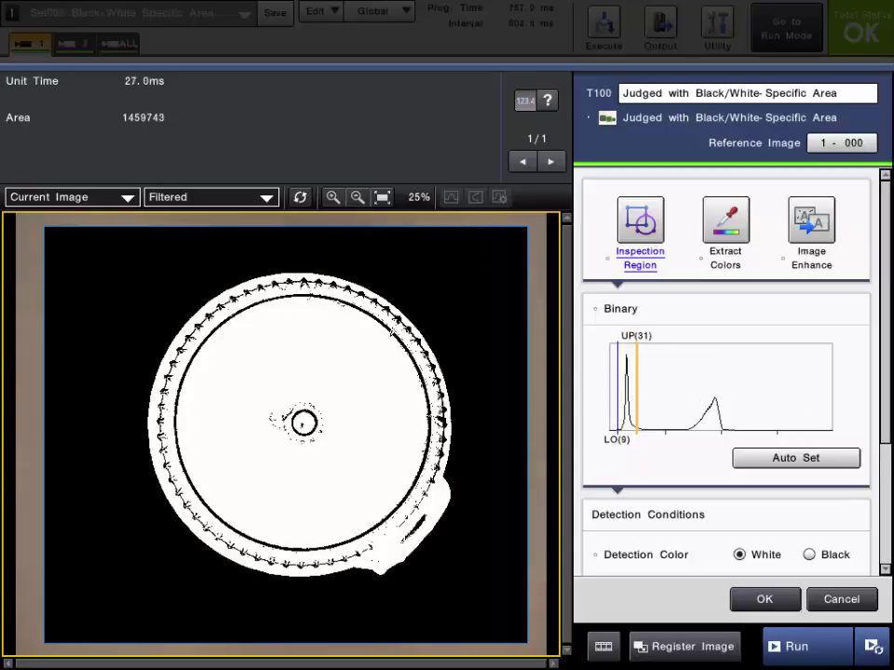
left_click(261, 198)
left_click(195, 235)
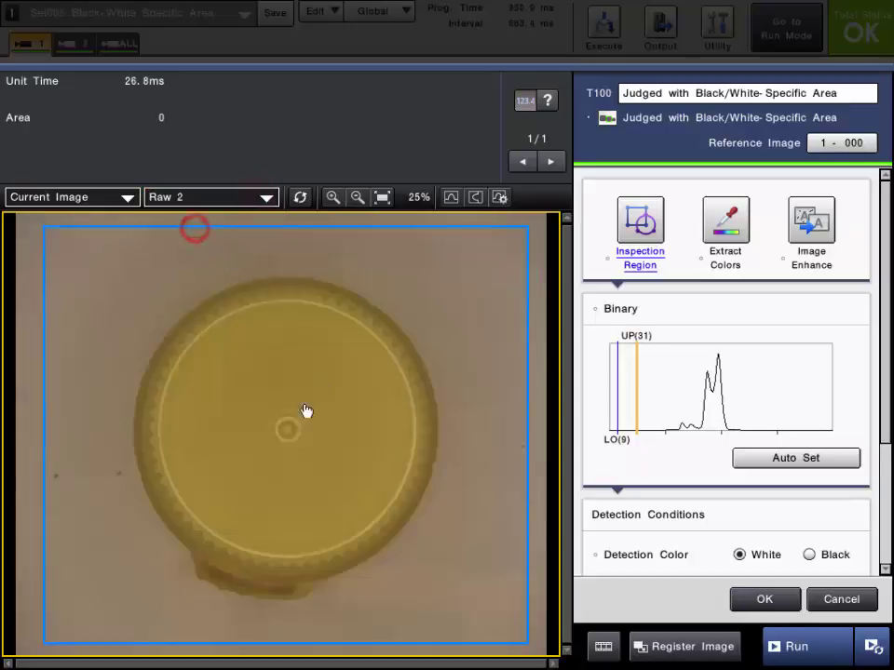
left_click(202, 194)
left_click(197, 270)
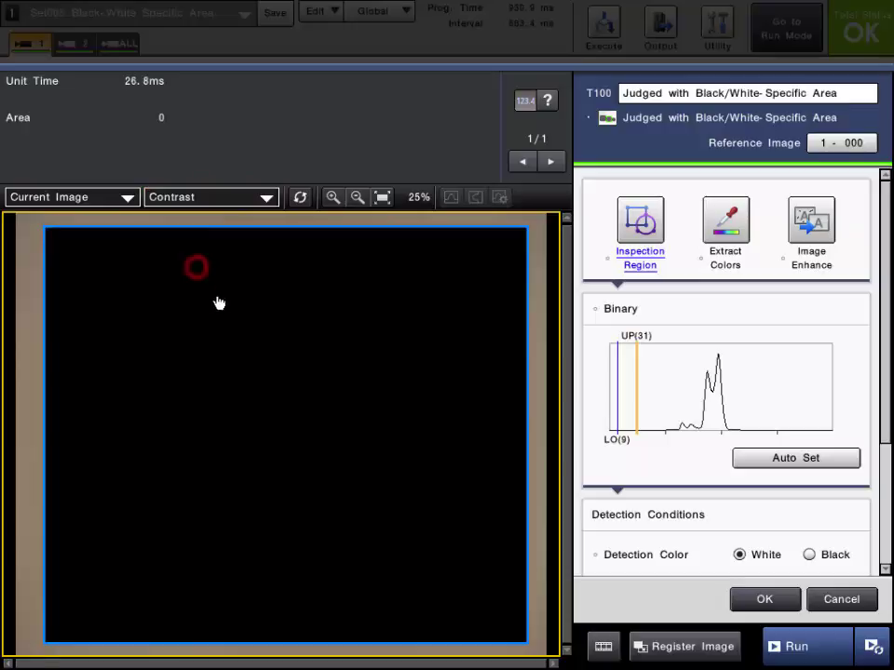
left_click(228, 196)
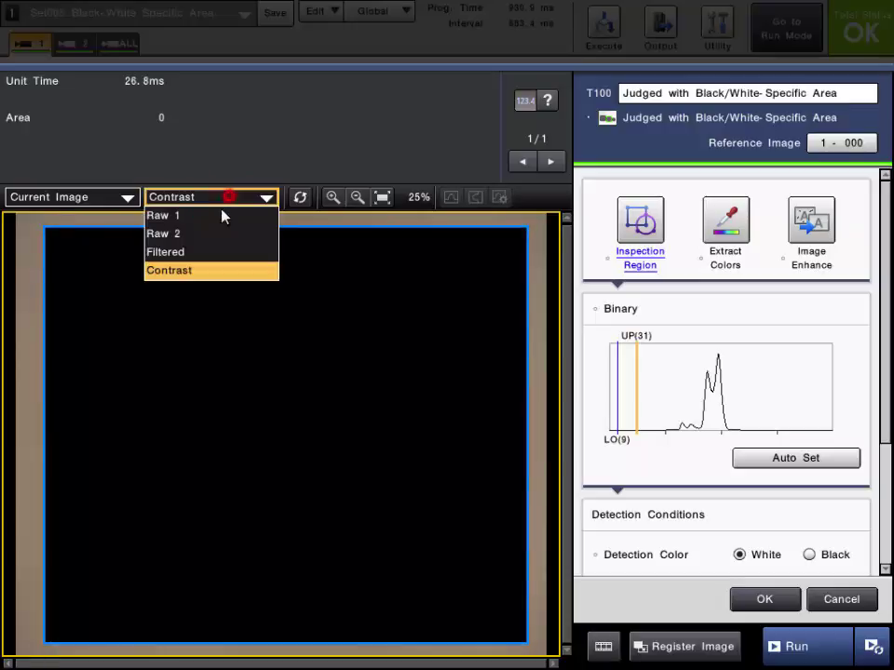
left_click(188, 252)
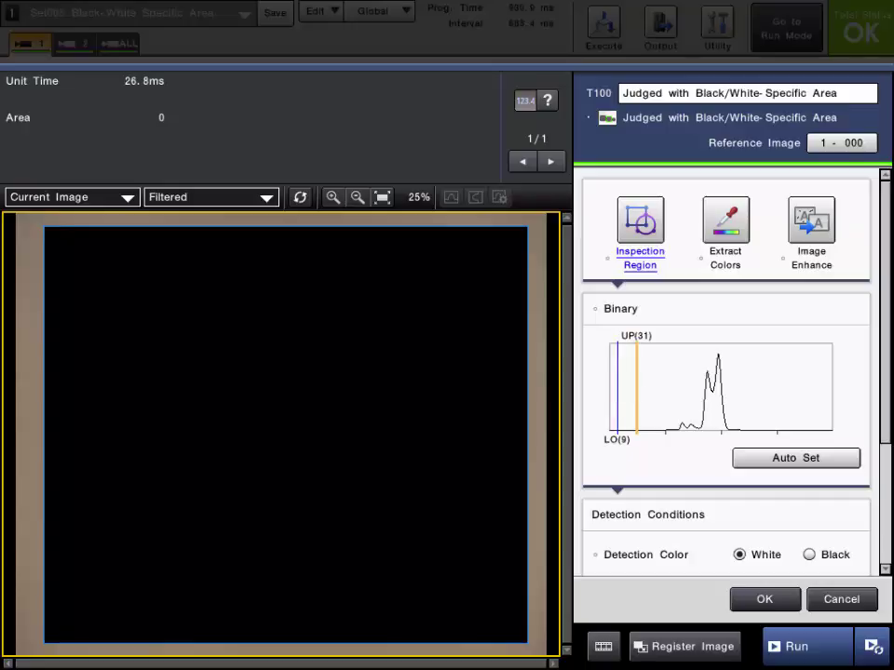
- Show the Detection Color help, try Black, then set detection back to White
left_click_drag(885, 419, 885, 503)
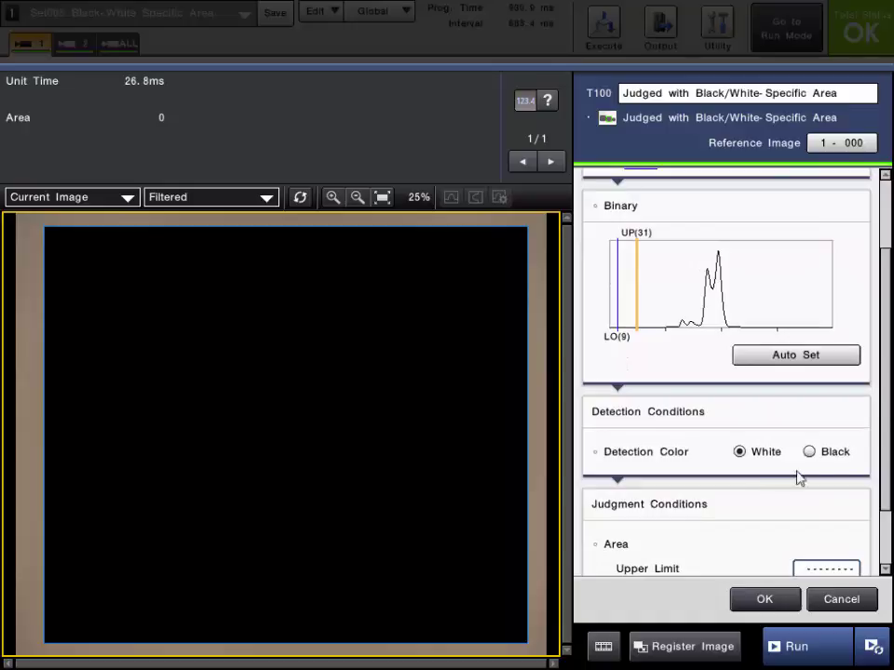
left_click(654, 453)
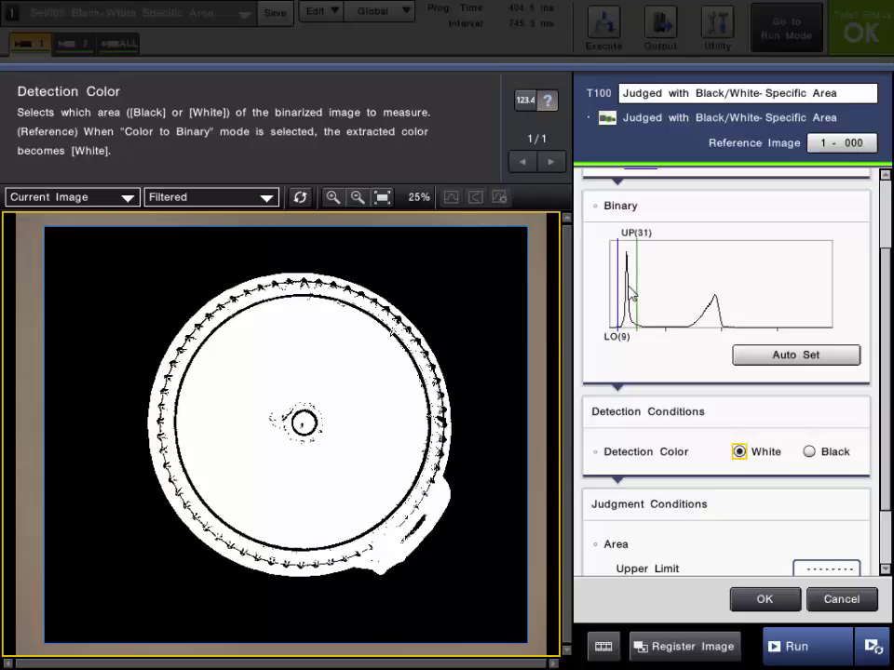
left_click(809, 452)
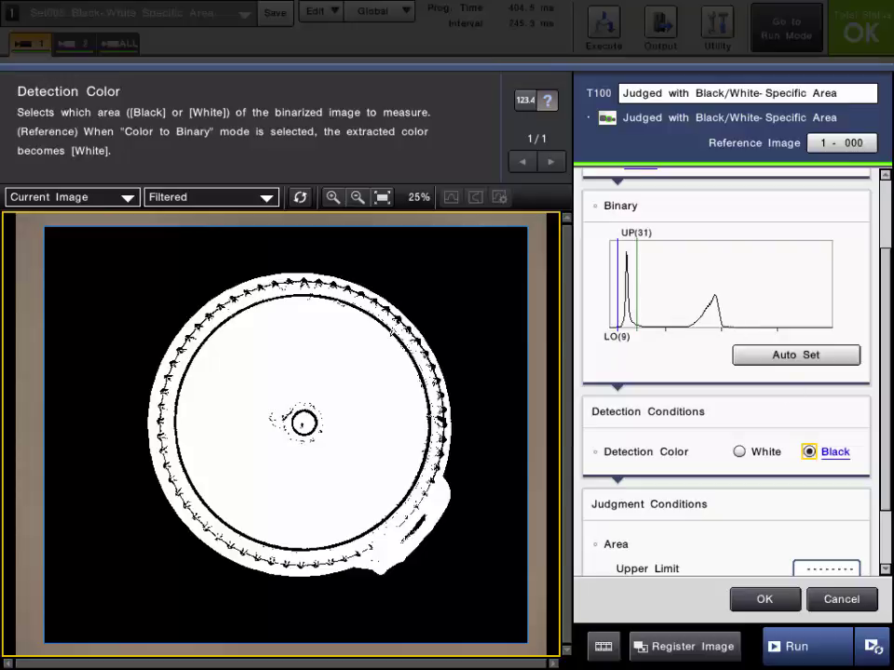
left_click(739, 453)
- Show the area limits help and switch the view to the Reference Image
scroll(880, 467, "down", 2)
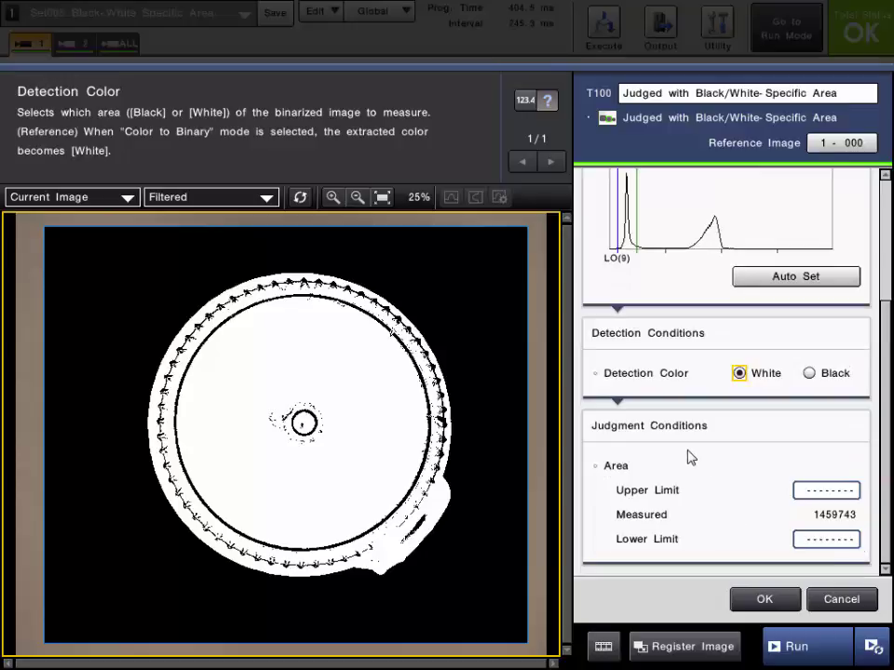
left_click(616, 466)
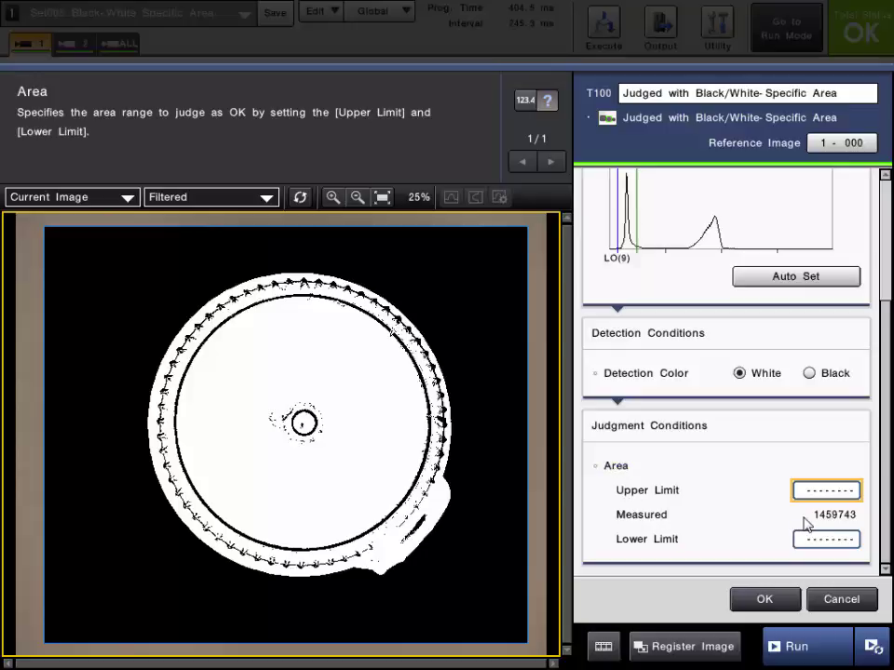
left_click(105, 197)
left_click(64, 234)
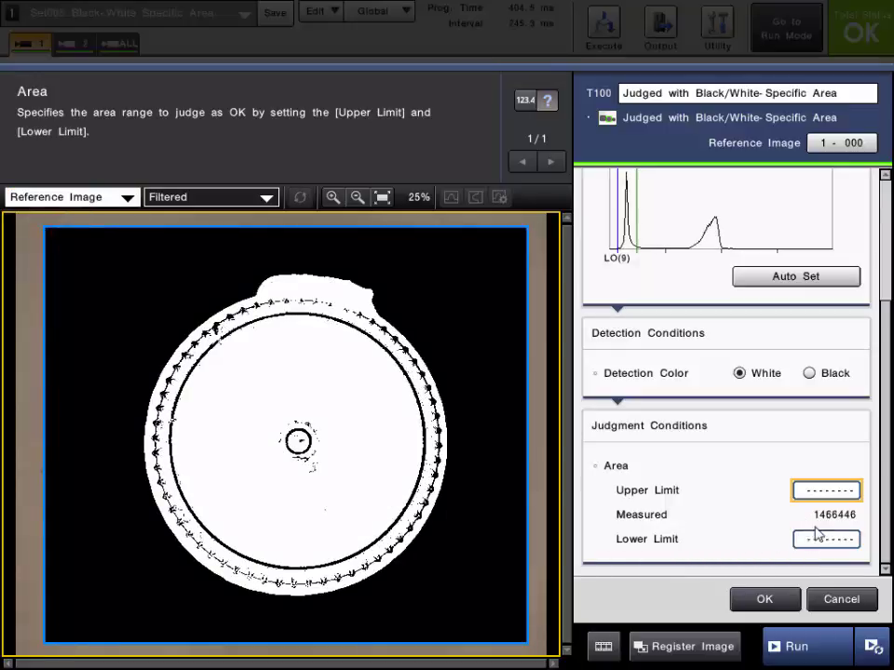
- Set the Area upper limit to 01566446
left_click(829, 492)
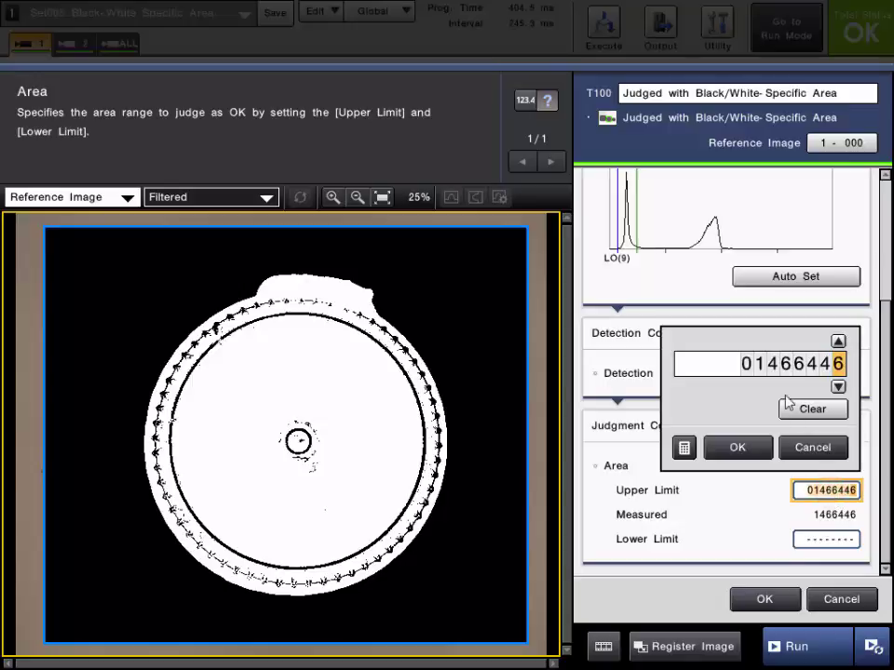
left_click(760, 363)
left_click(773, 363)
left_click(773, 342)
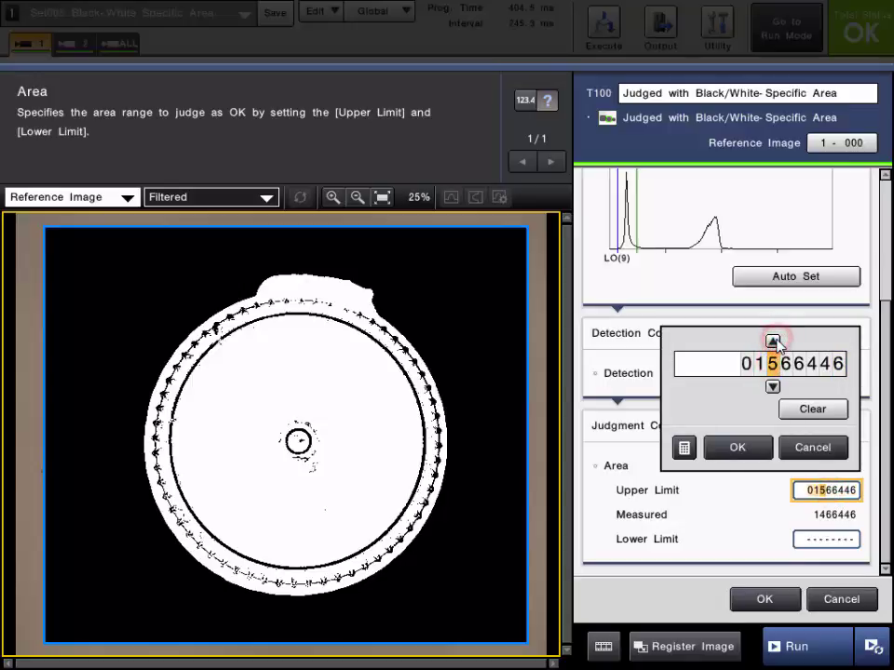
left_click(736, 448)
- Set the Area lower limit to 01366446
left_click(810, 540)
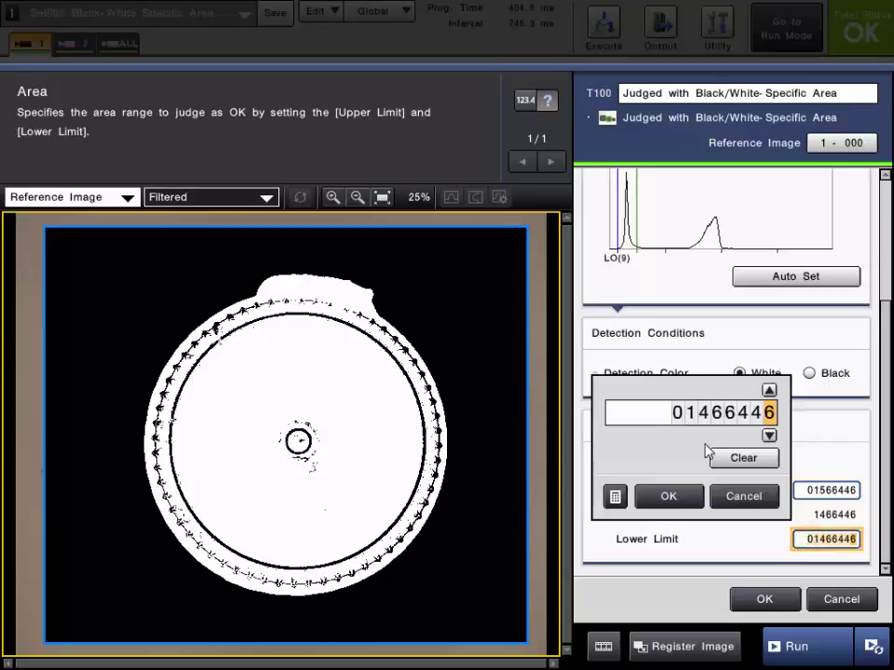
left_click(703, 412)
left_click(704, 434)
left_click(679, 496)
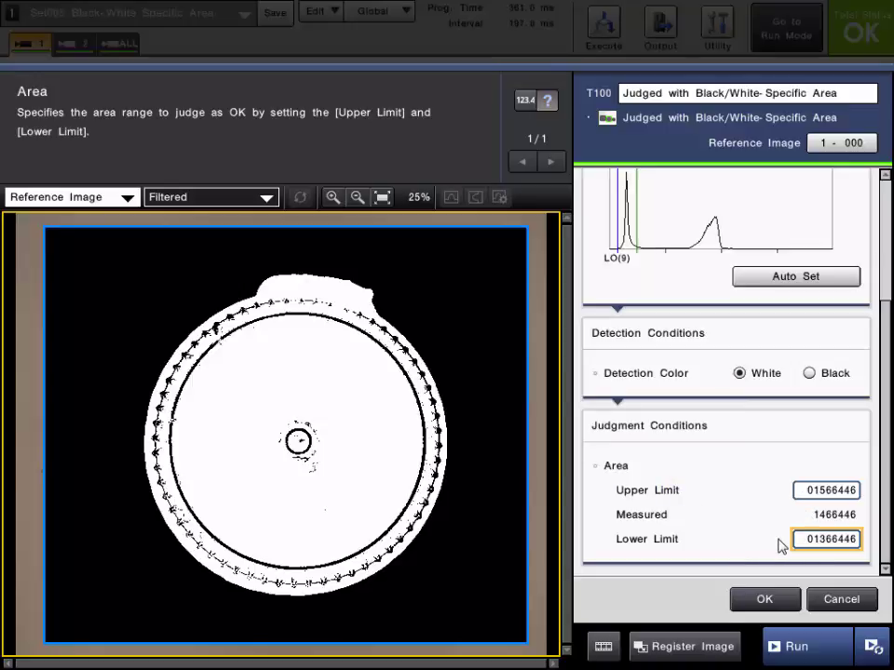
- Run repeated inspections on new parts to check OK/NG judgments against the area limits
left_click(798, 646)
left_click(798, 646)
left_click(797, 646)
left_click(798, 646)
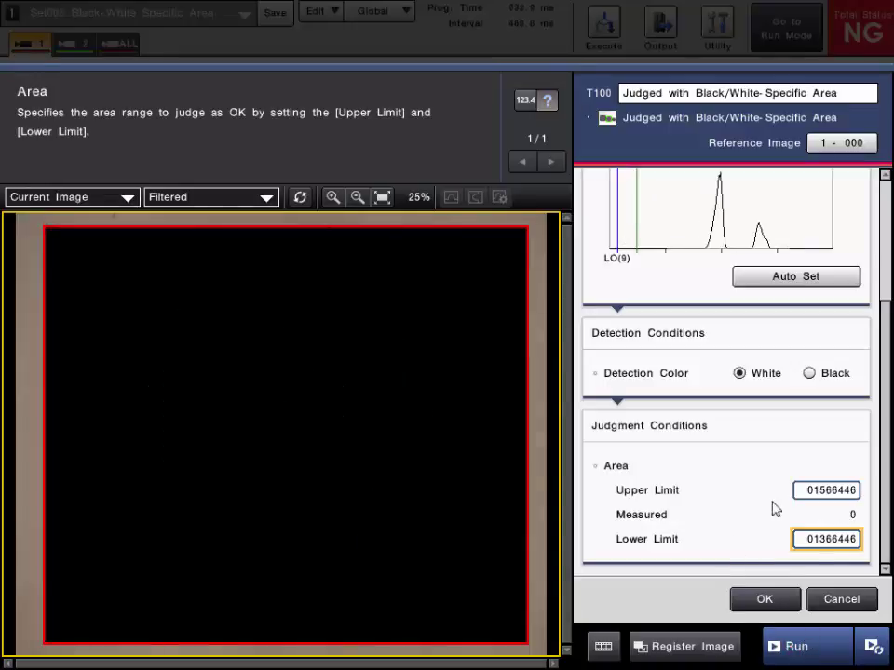
left_click(790, 642)
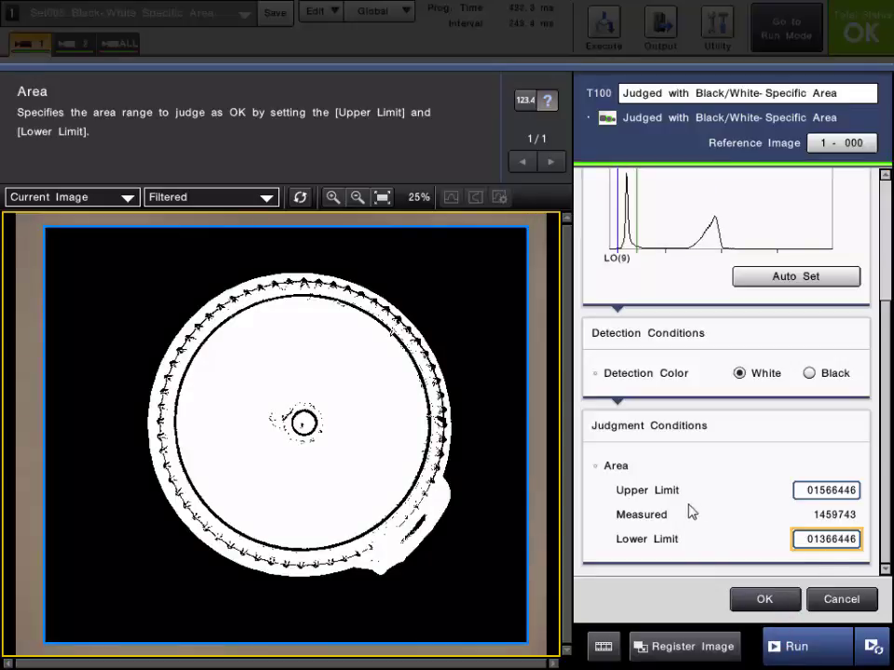
left_click(802, 645)
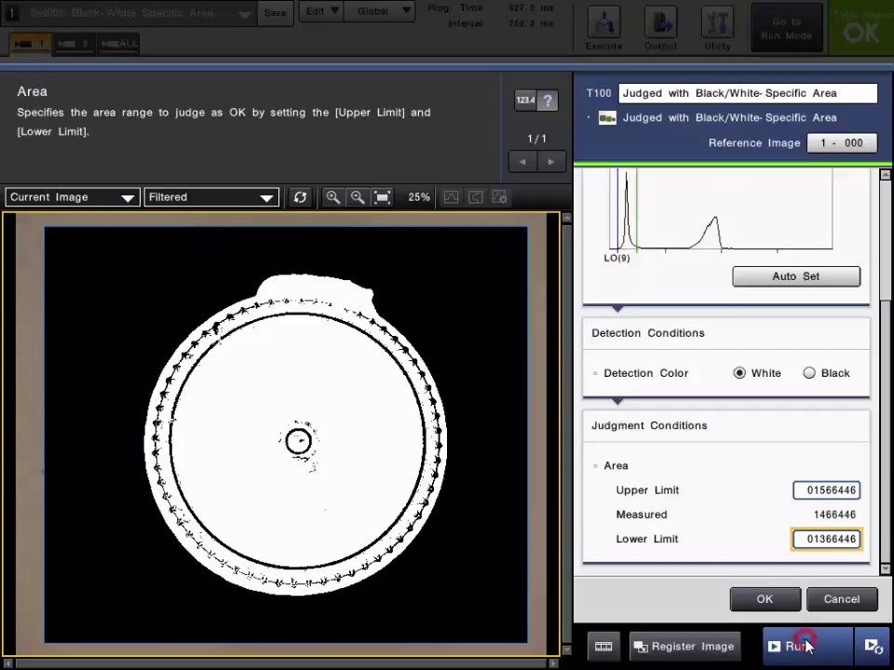
left_click(802, 645)
left_click(802, 645)
left_click(806, 646)
left_click(808, 649)
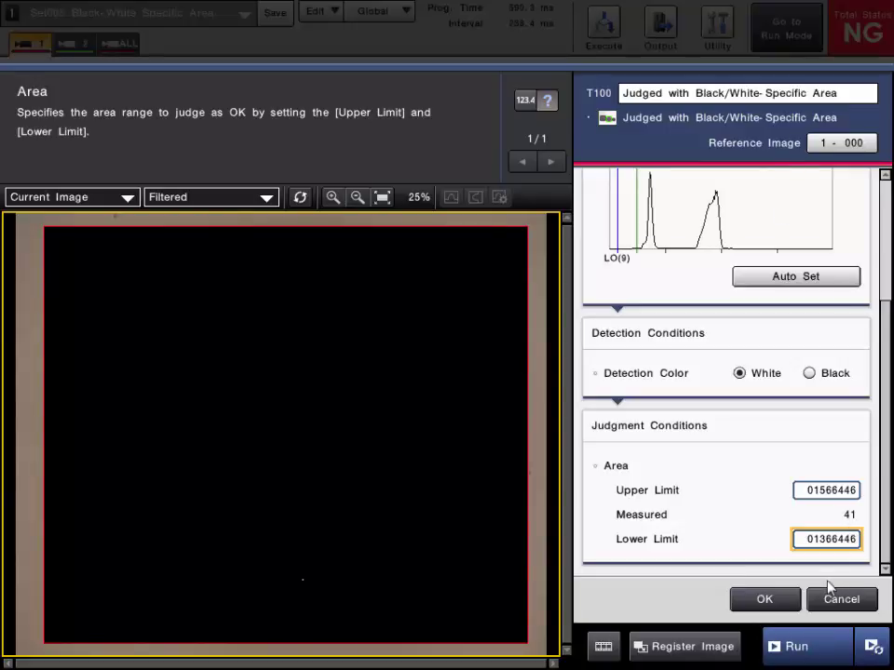
- Accept T100's settings and run an inspection; the blue cap is judged OK. Check it in Raw 2, then return to Filtered
left_click(782, 610)
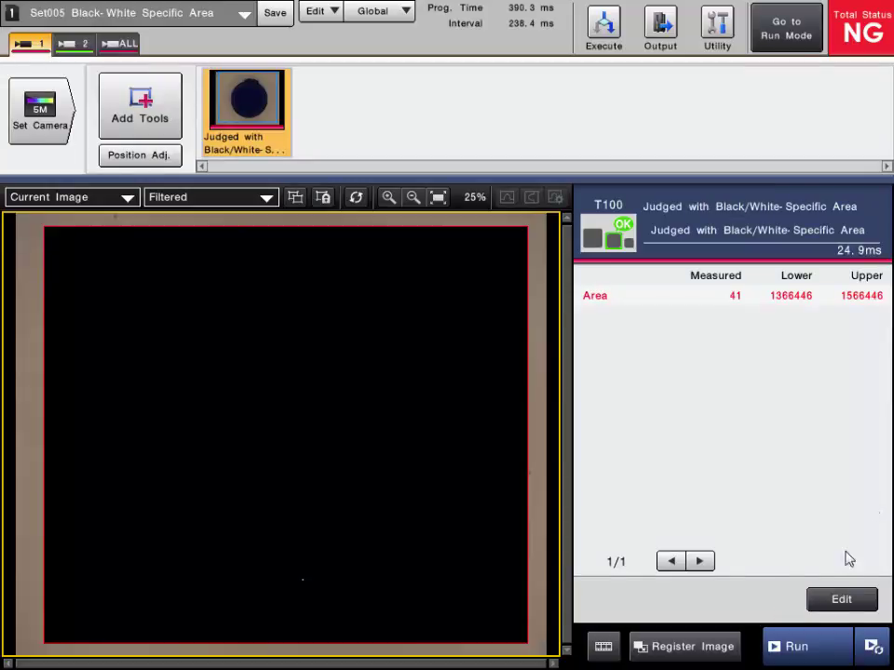
left_click(819, 641)
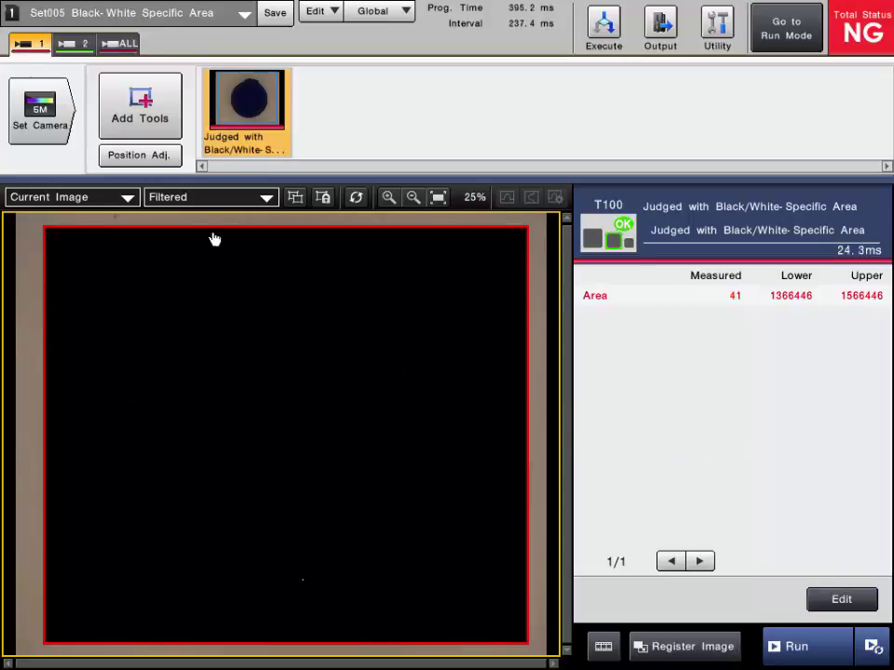
left_click(207, 198)
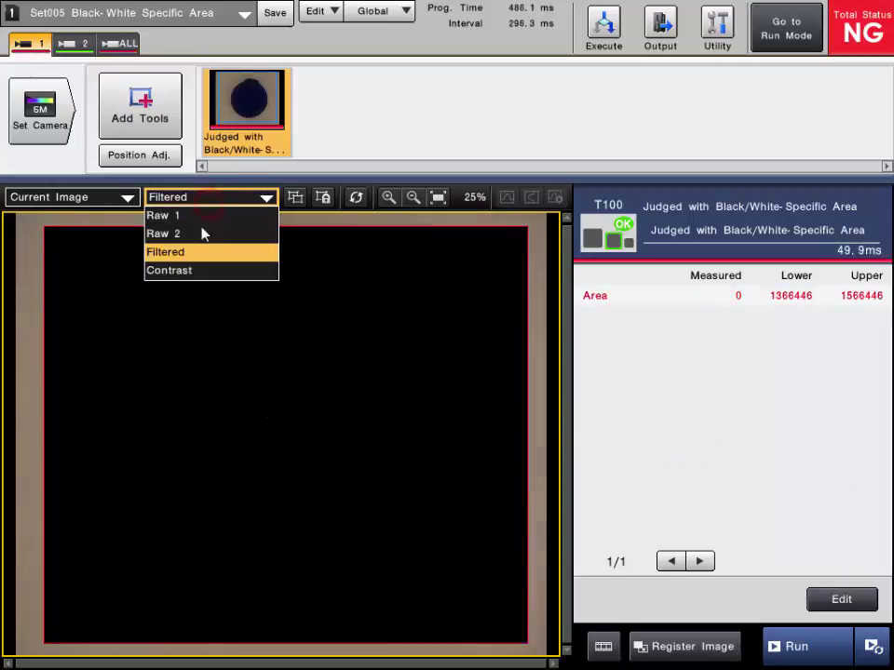
left_click(199, 234)
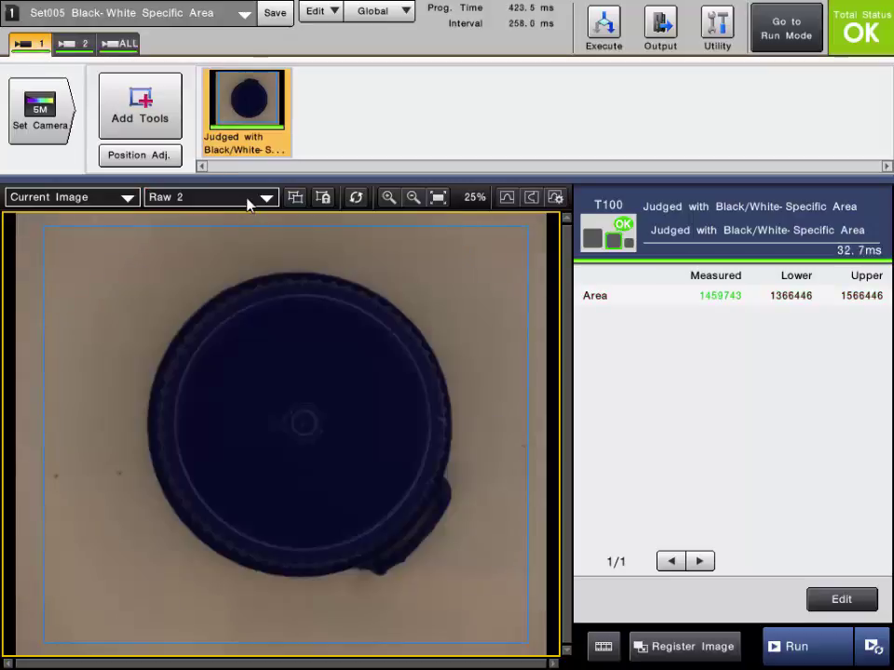
left_click(248, 199)
left_click(207, 255)
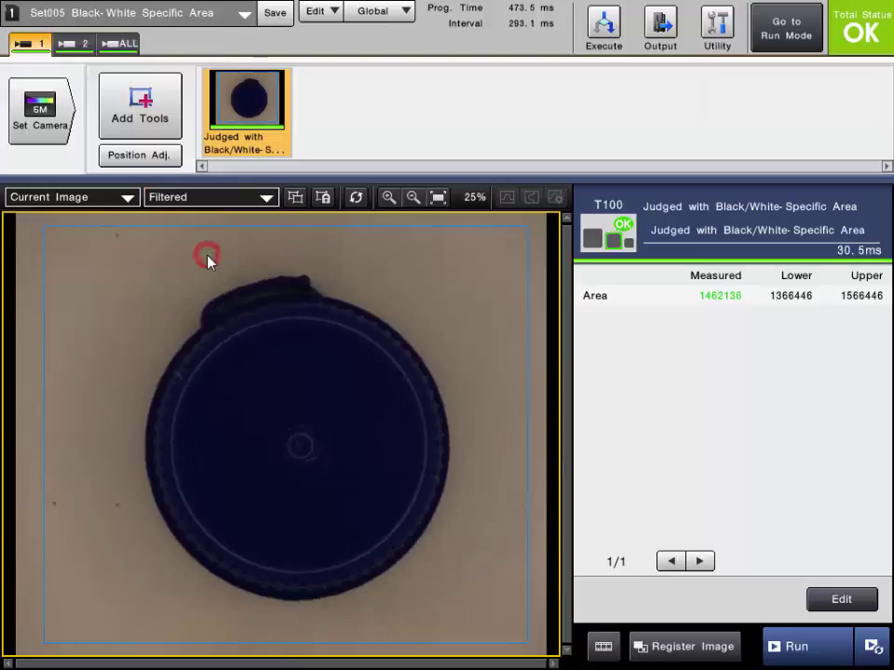